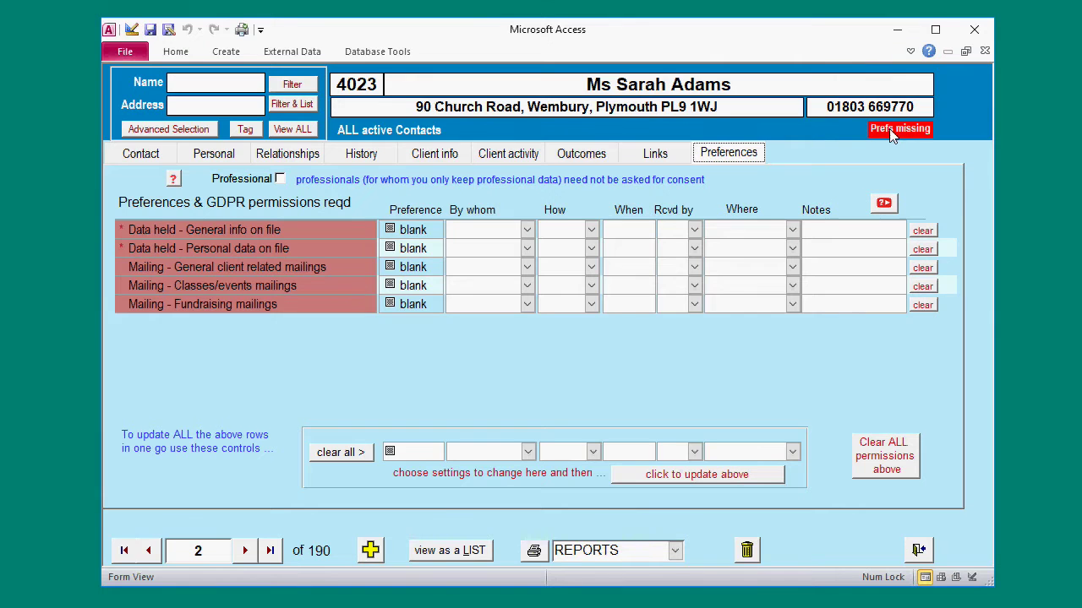
Record the contact's "Data held - General info on file" preference as Yes, given by Themself via Email through Direct question.
left_click(144, 156)
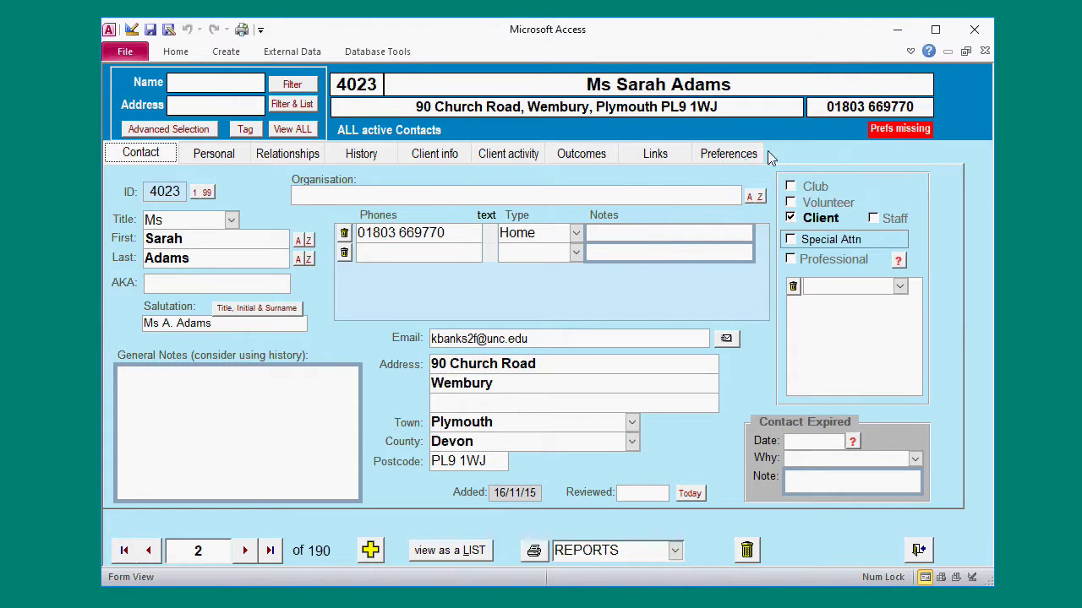
left_click(732, 155)
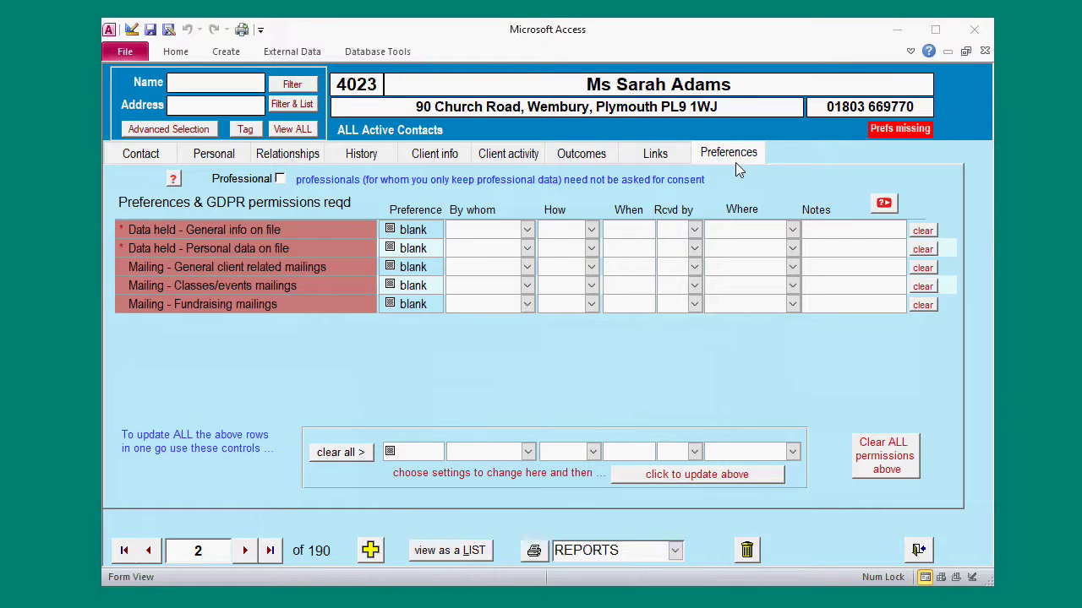
left_click(390, 230)
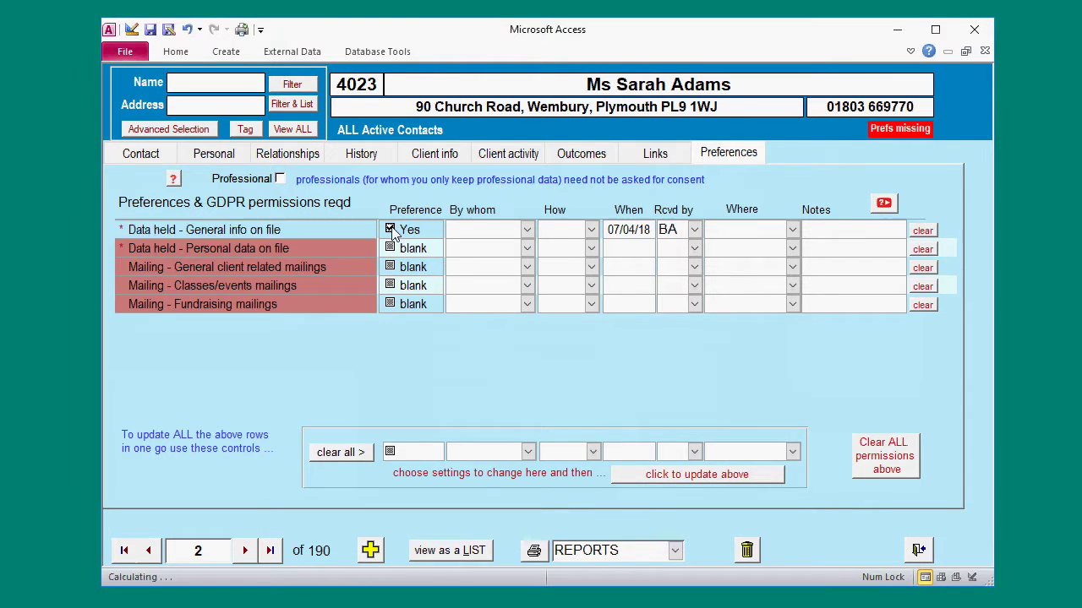
left_click(390, 230)
left_click(390, 229)
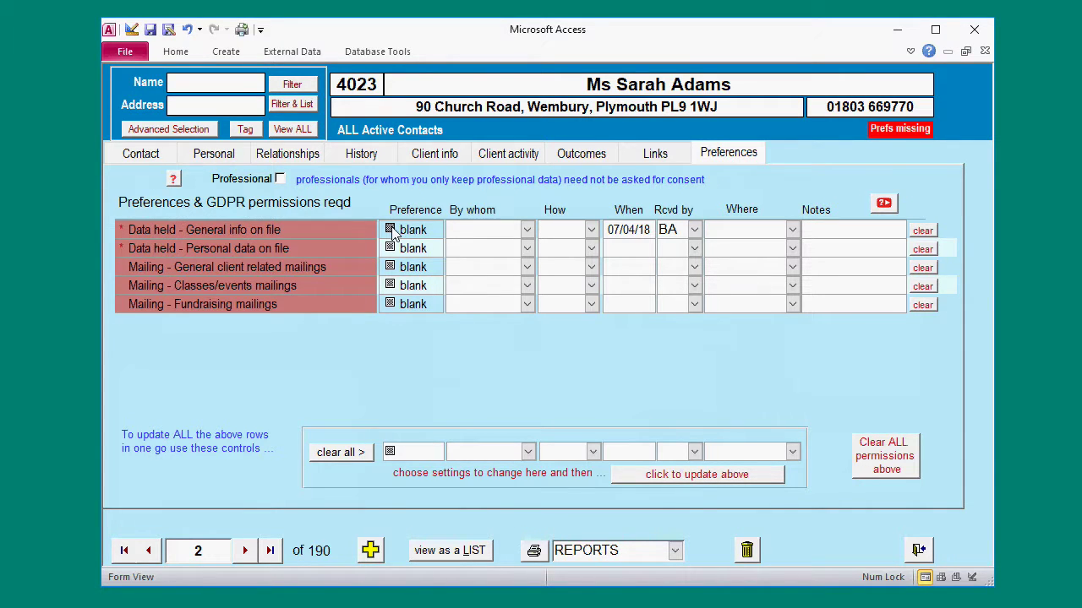
left_click(391, 231)
left_click(527, 229)
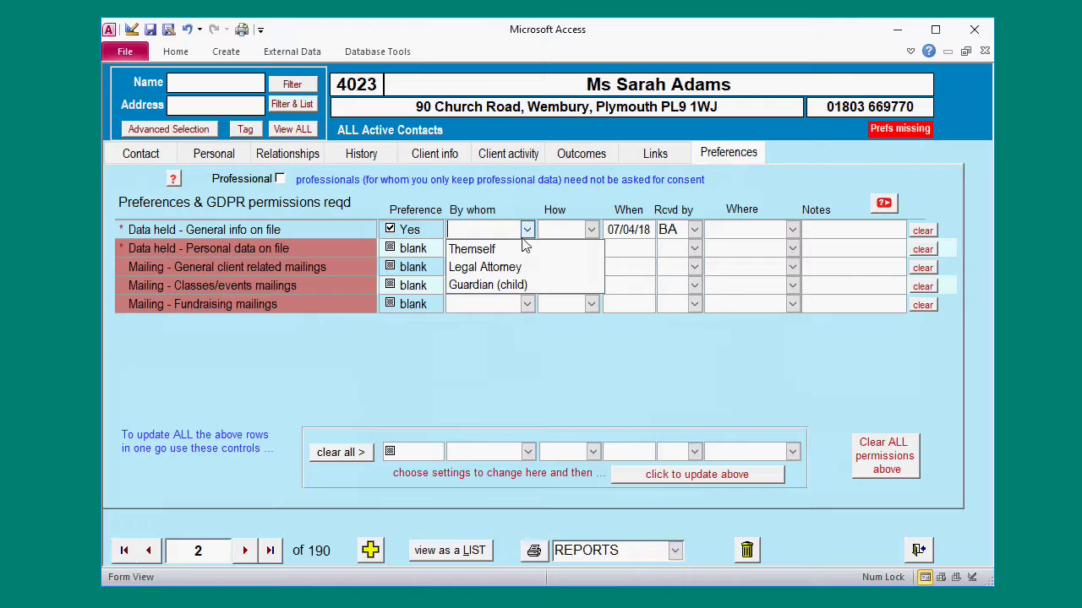
left_click(511, 250)
left_click(592, 230)
left_click(590, 250)
left_click(791, 231)
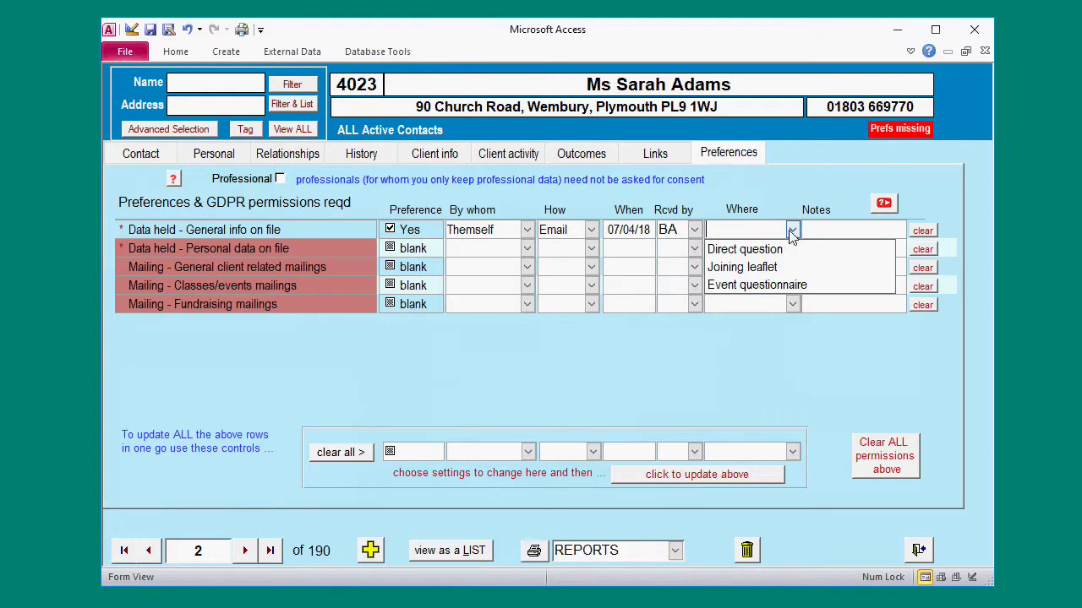
left_click(785, 250)
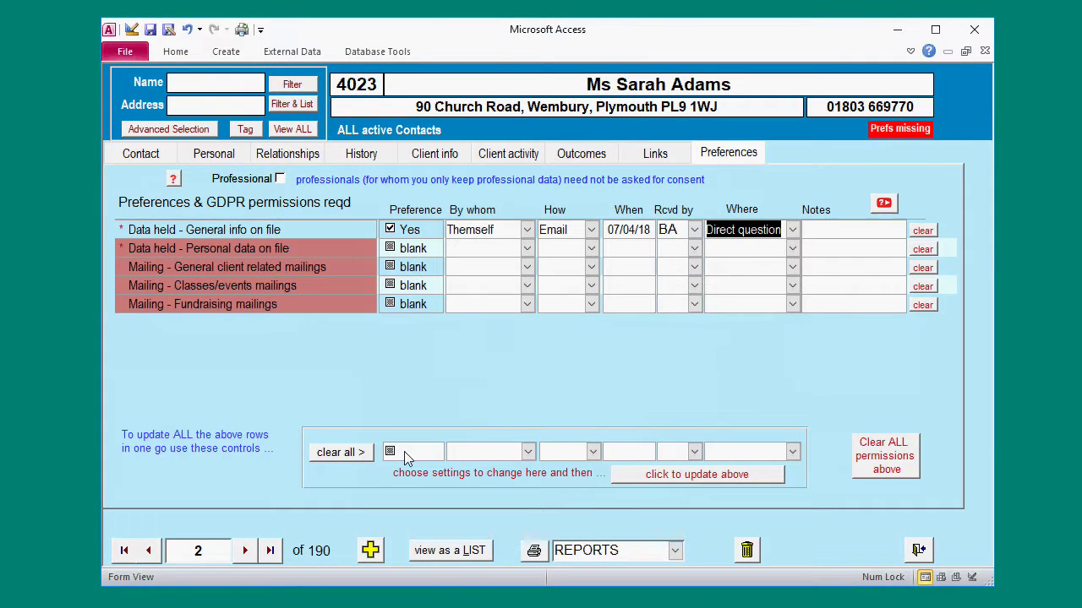
Set the update-all row to Yes, Themself, Email, 07/04/18, received by BA, and Direct question.
left_click(390, 452)
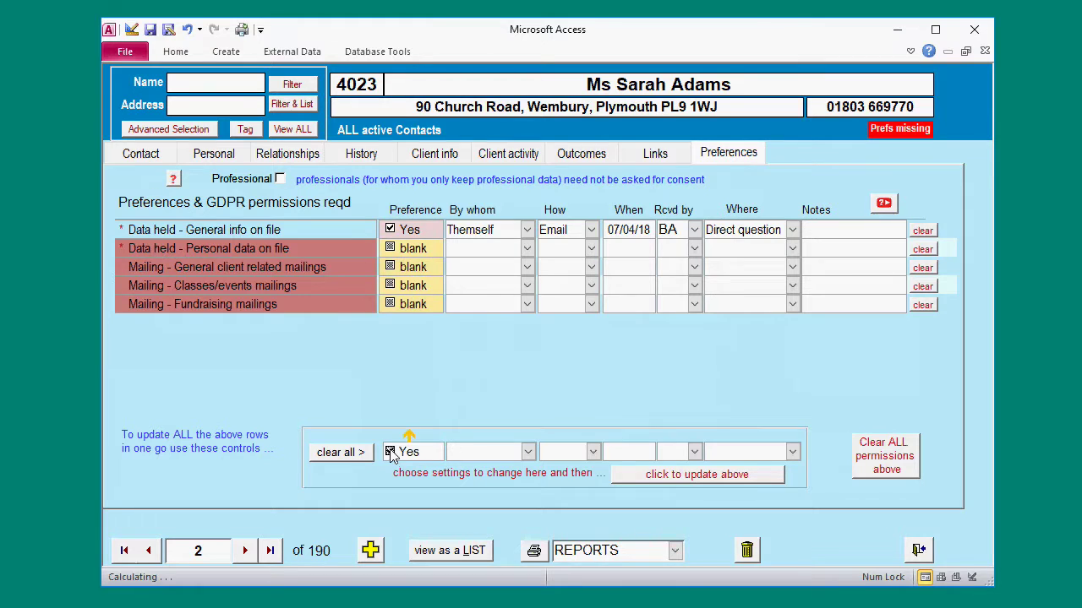
left_click(528, 452)
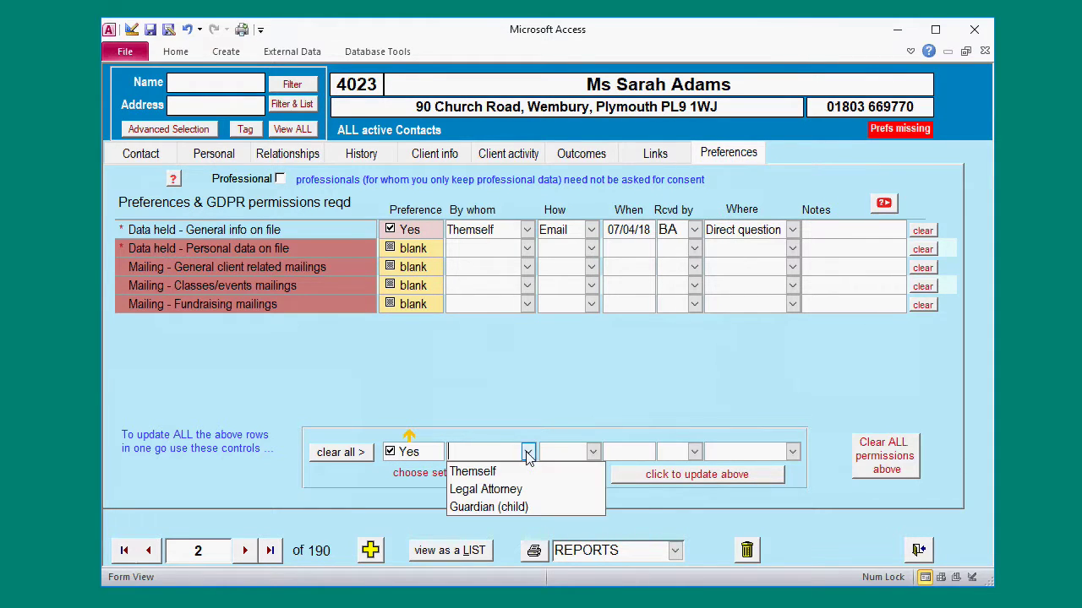
left_click(510, 476)
left_click(593, 452)
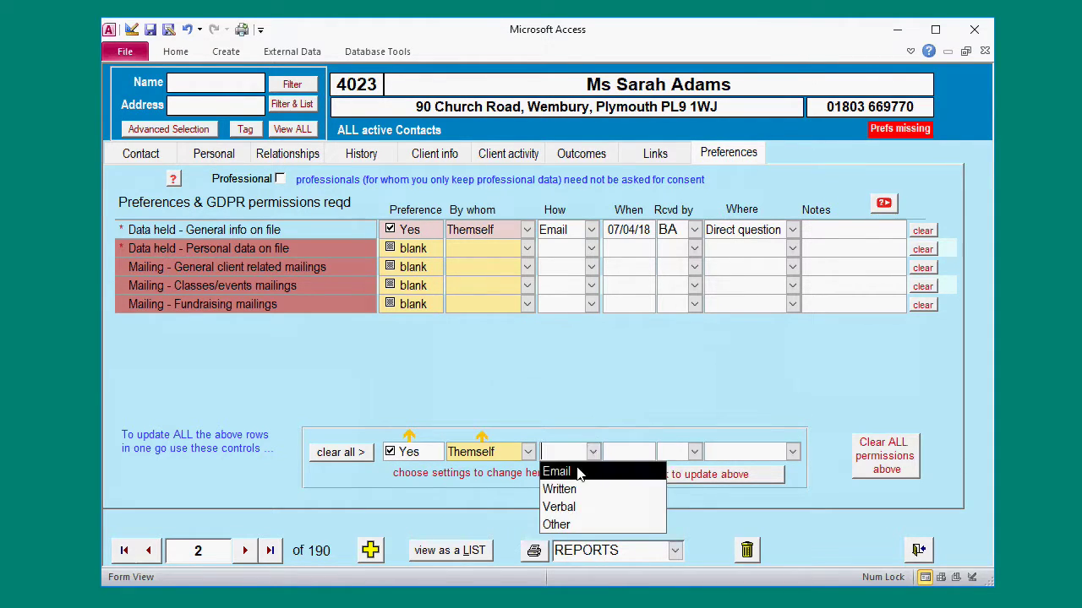
left_click(577, 474)
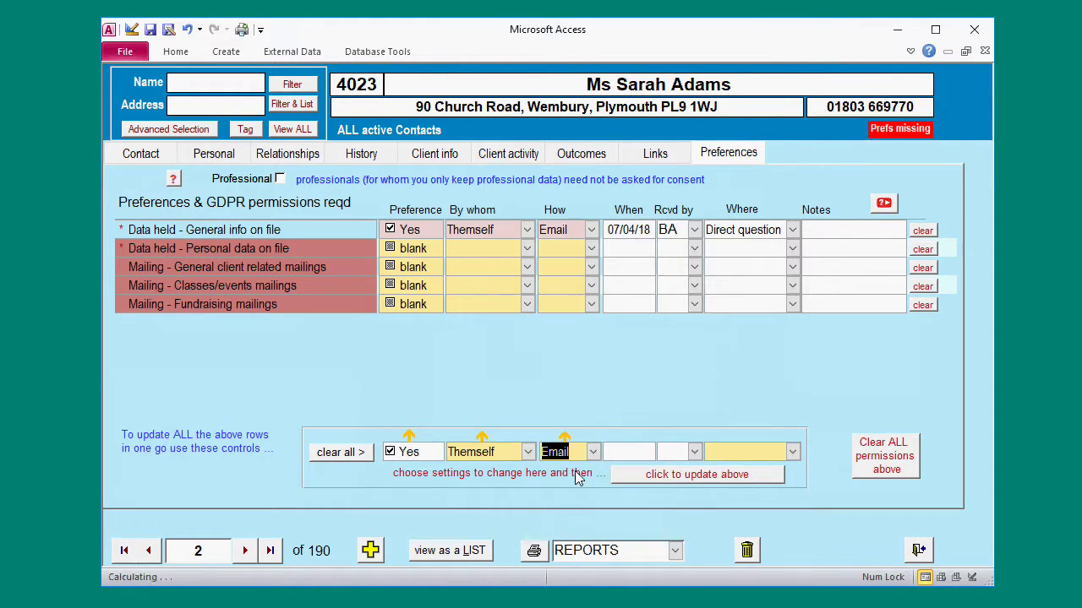
left_click(632, 451)
left_click(471, 355)
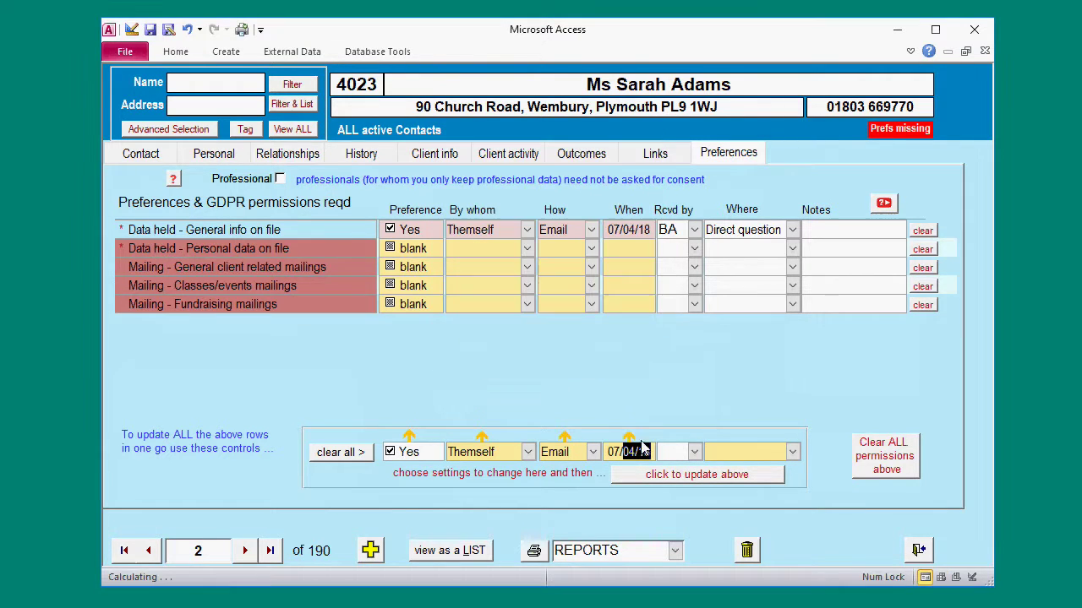
left_click(694, 452)
left_click(689, 470)
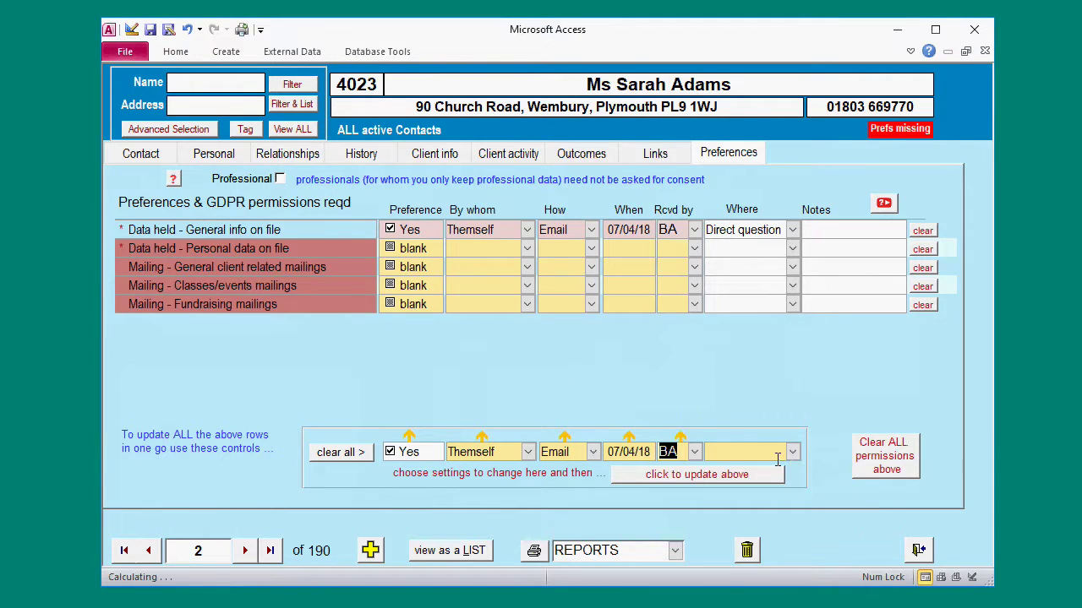
left_click(790, 451)
left_click(767, 471)
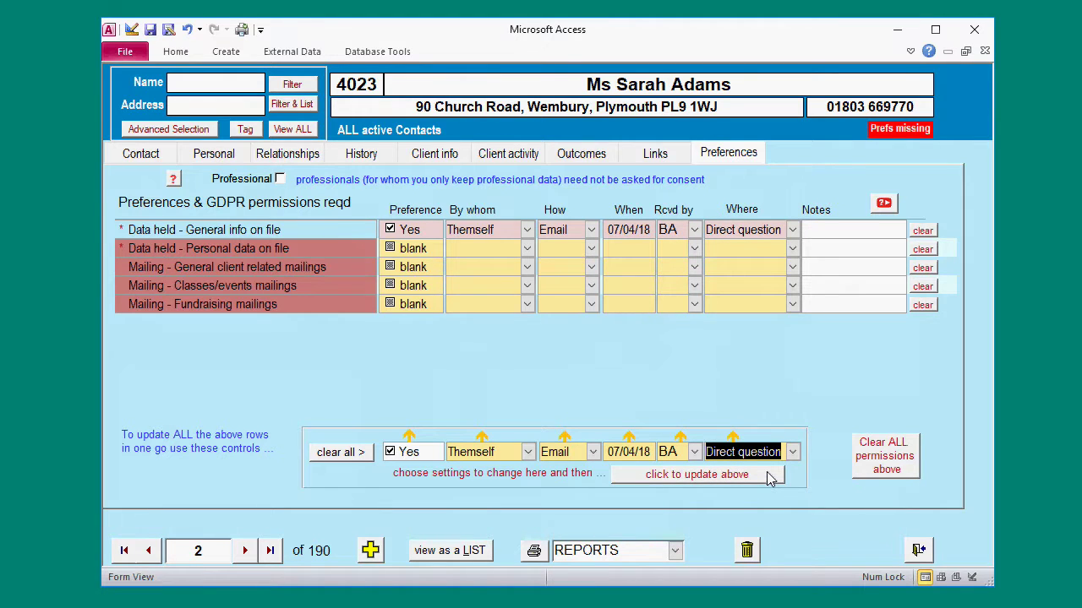
Apply the update-all settings to every permission row, and change Fundraising mailings to No.
left_click(688, 478)
left_click(568, 526)
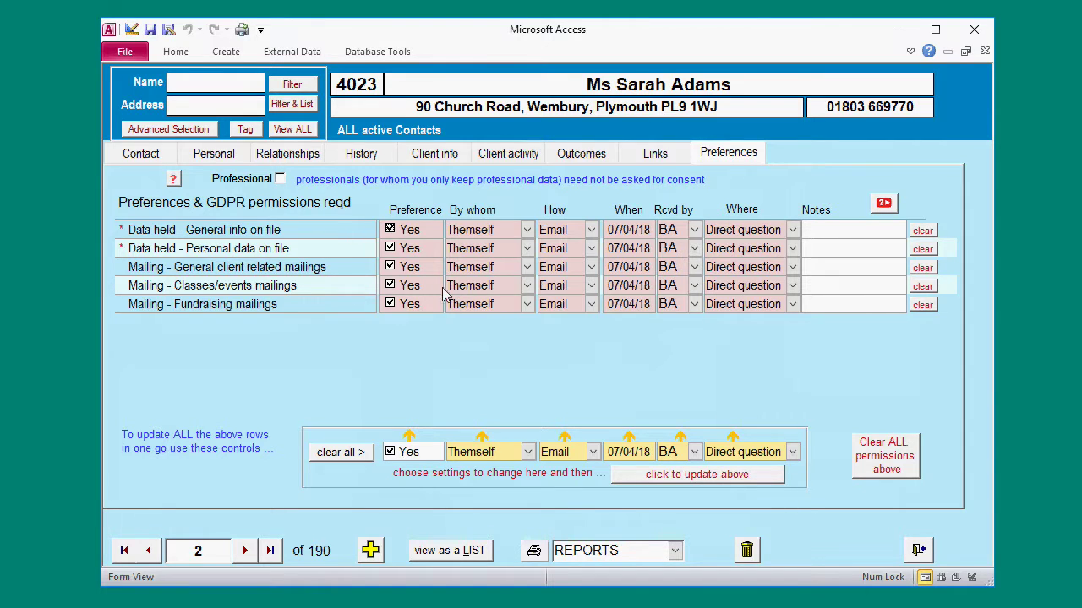
left_click(390, 304)
Find another contact by surname and apply the existing update-all settings to all of their permission rows.
left_click(226, 81)
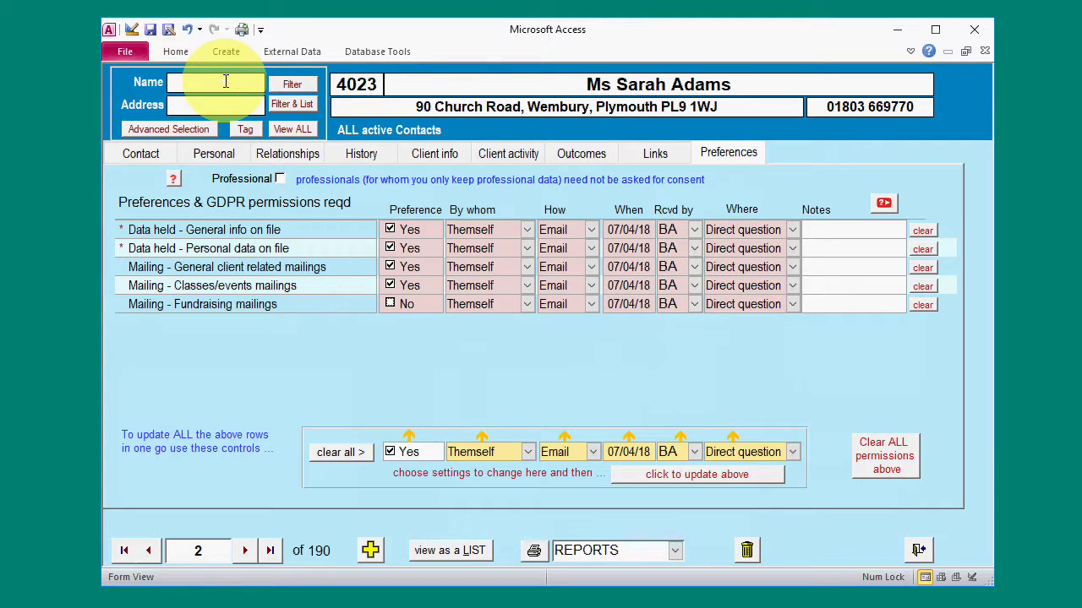
type("cruz")
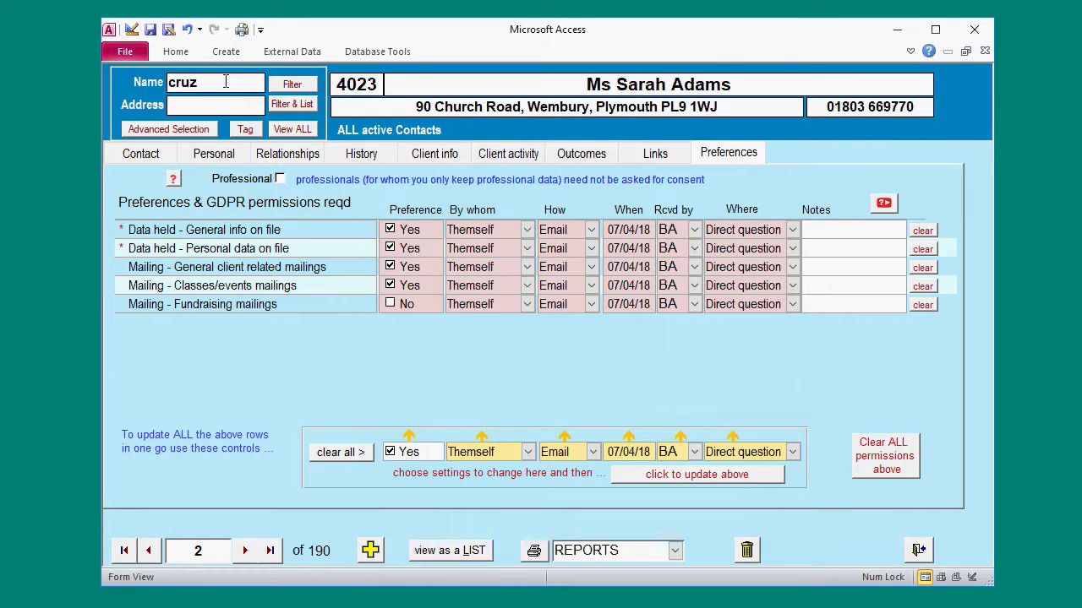
key("Return")
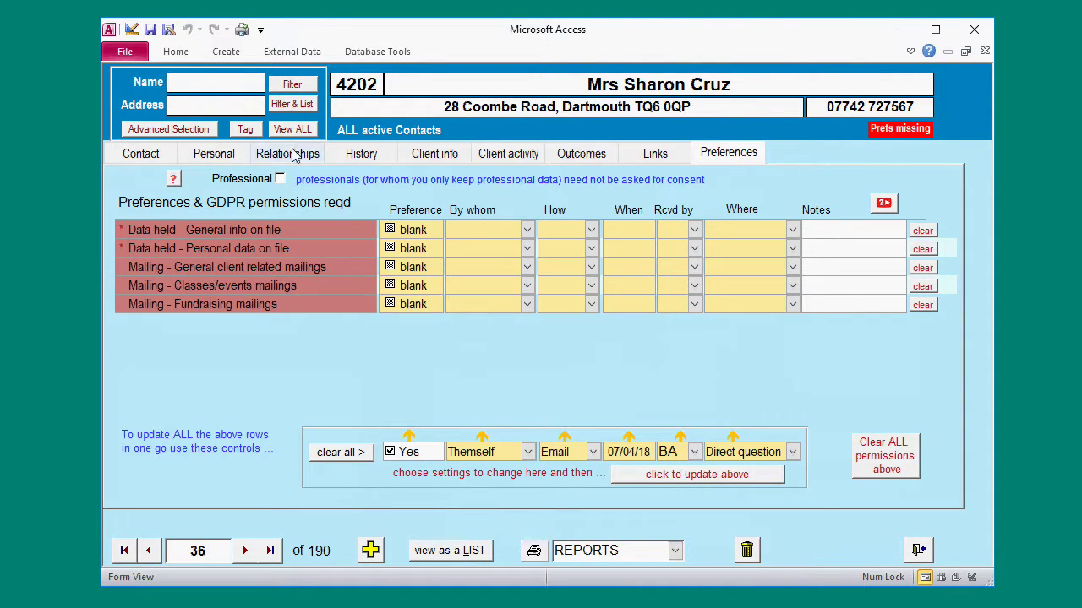
left_click(670, 475)
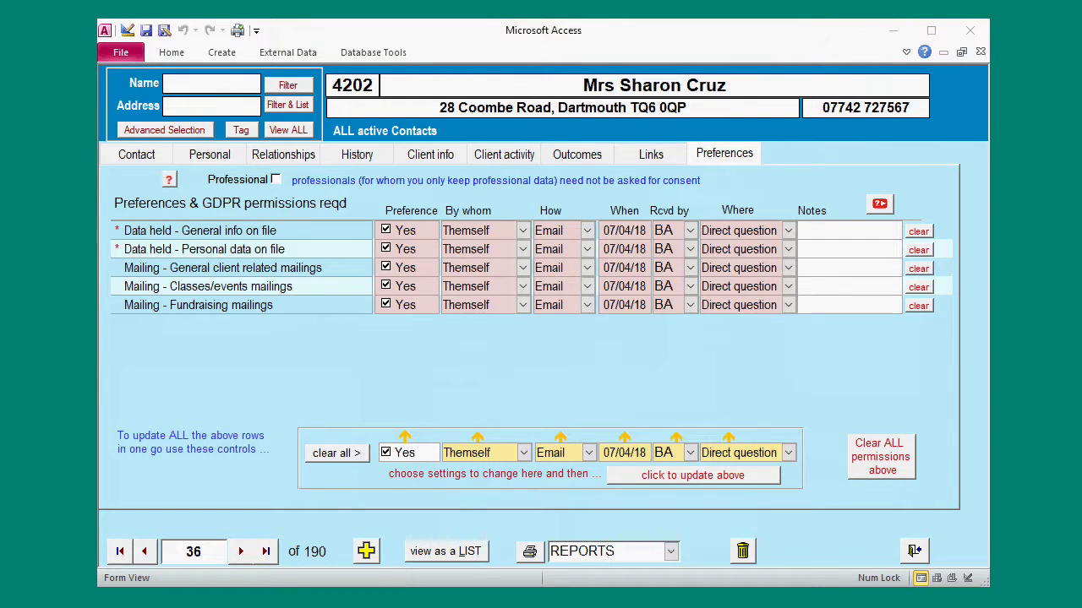
Look up the next contact by surname and individually set every data-held and mailing preference to Yes.
left_click(224, 82)
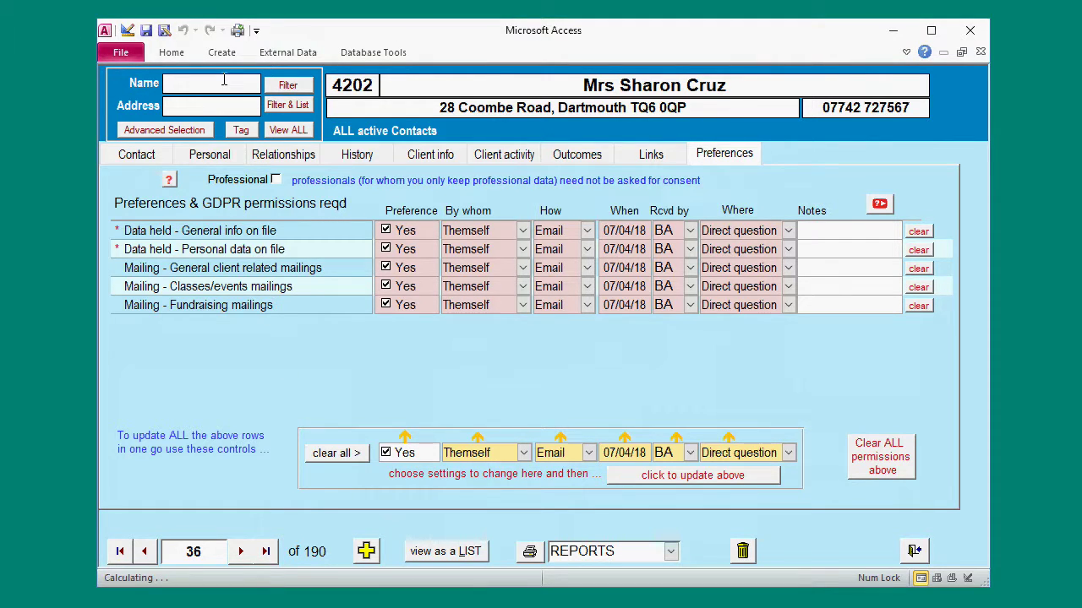
type("austin")
key("Return")
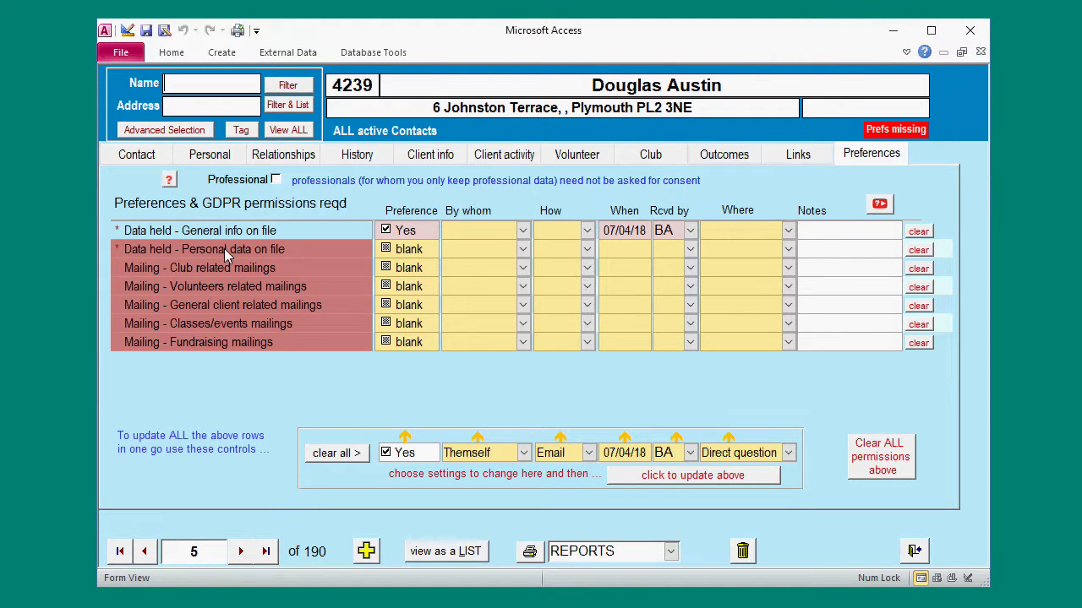
left_click(386, 250)
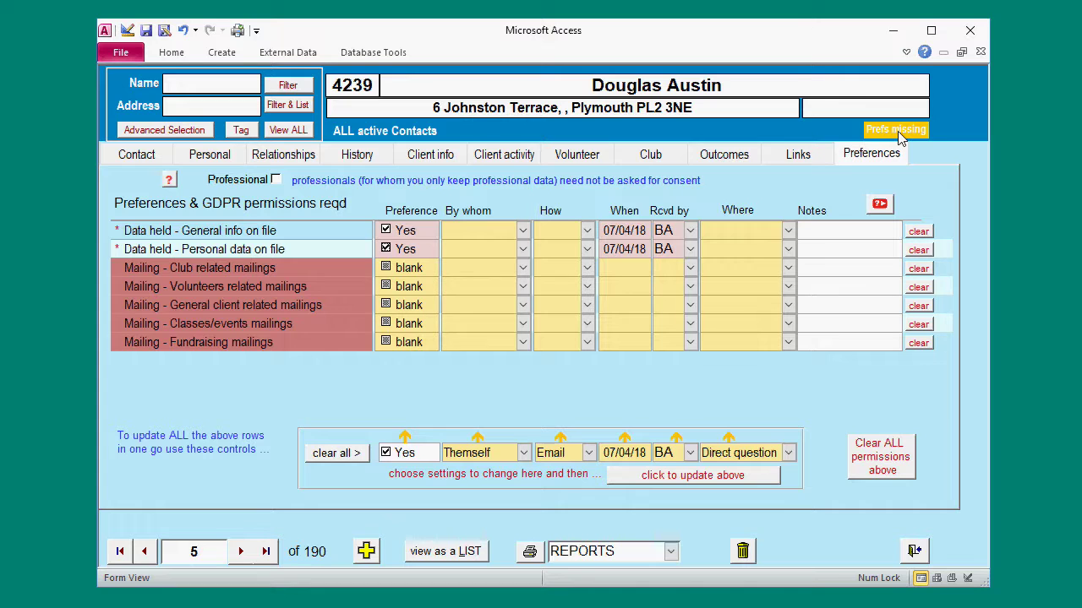
left_click(386, 268)
left_click(386, 286)
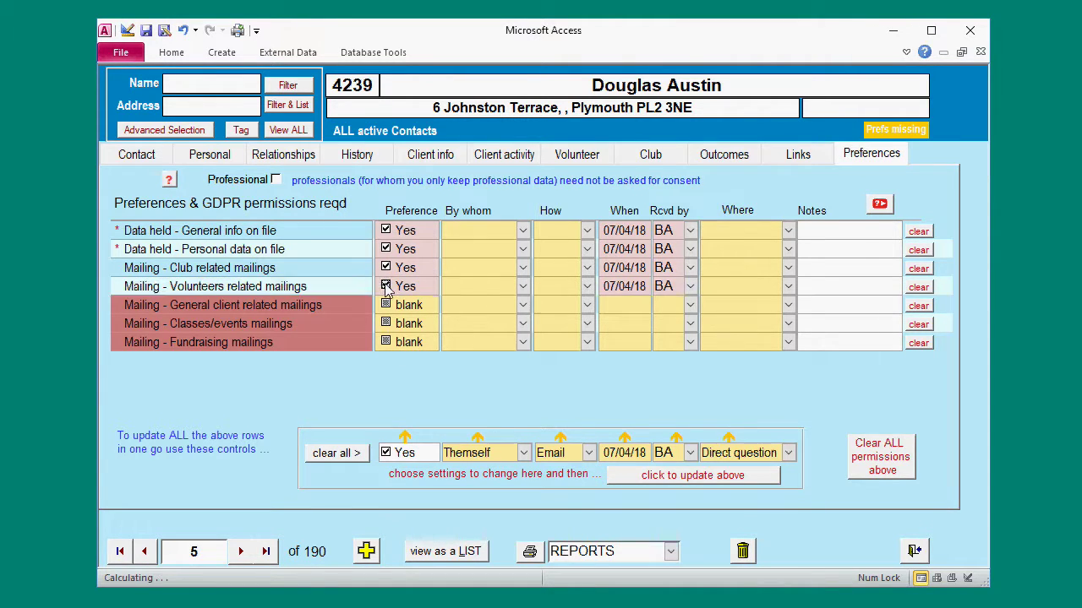
left_click(386, 306)
left_click(386, 324)
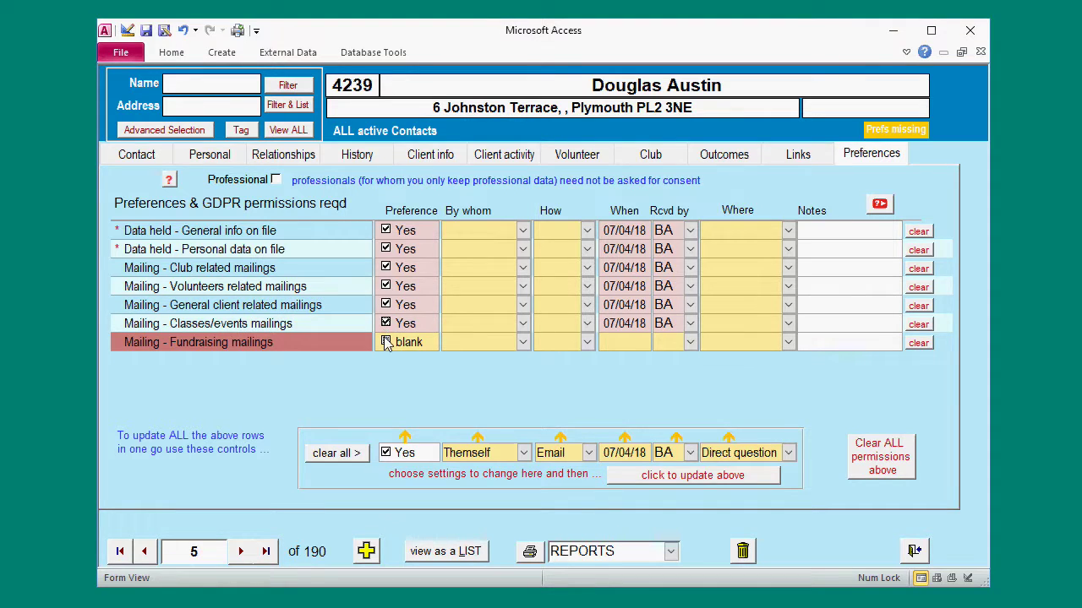
left_click(386, 342)
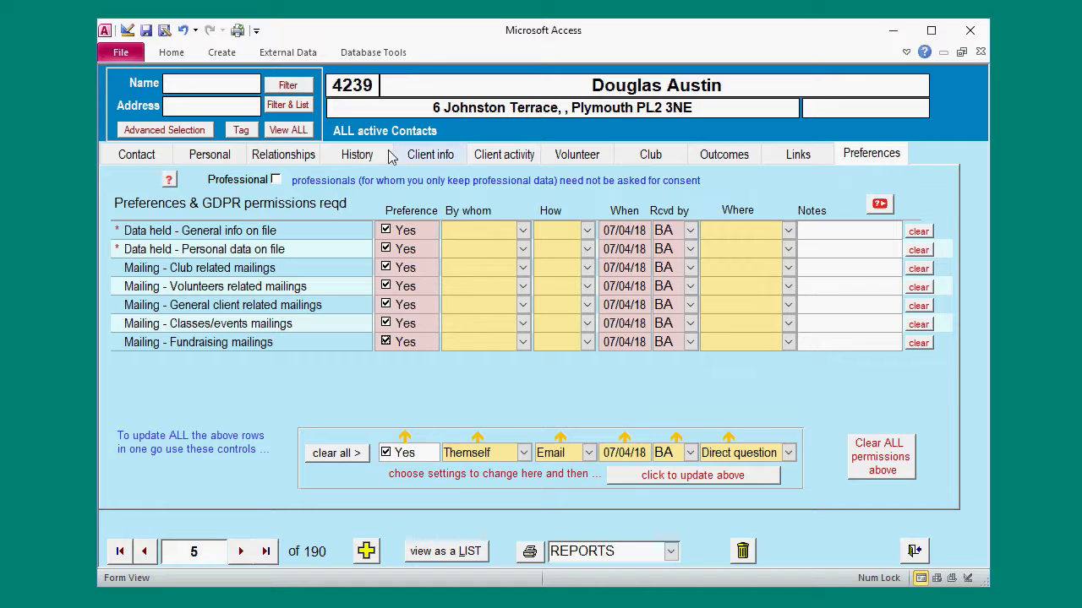
Find the Social Services contact by first name, check their contact details, and mark them as Professional in the preferences.
left_click(218, 84)
type("scott")
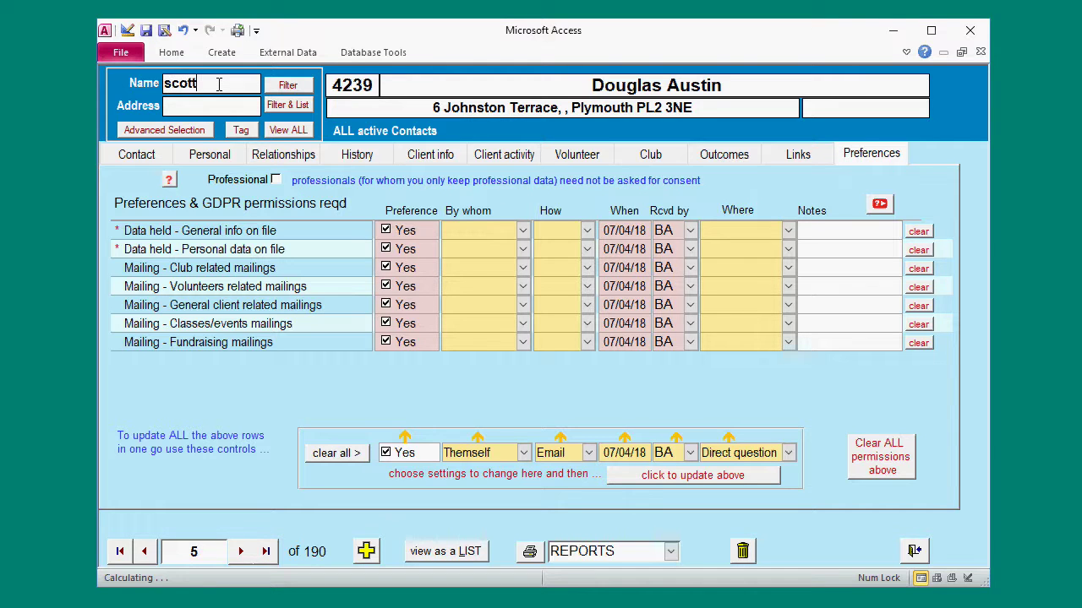
key("Return")
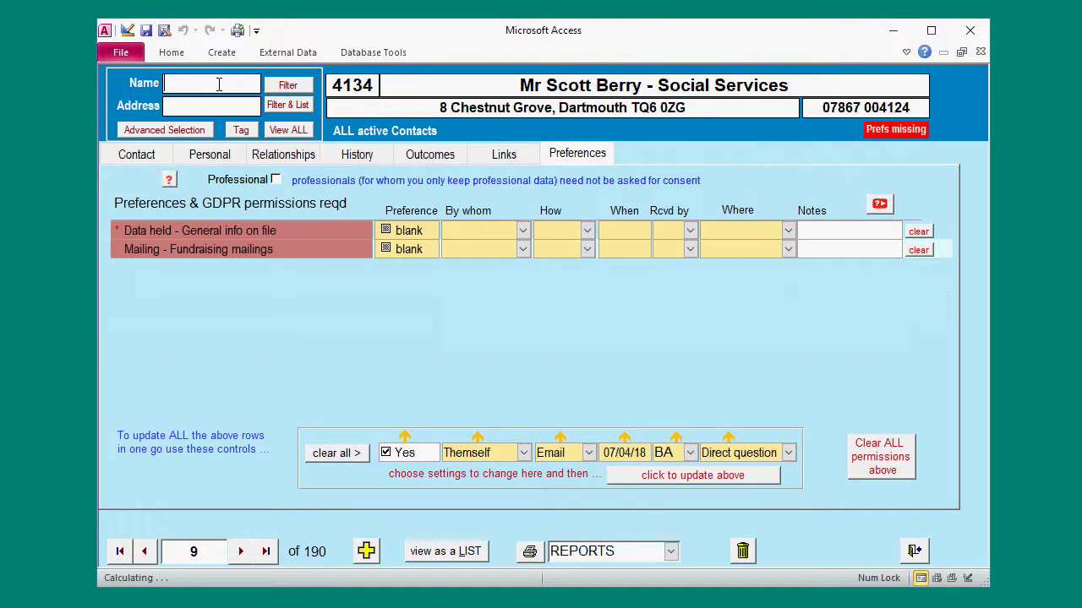
left_click(140, 155)
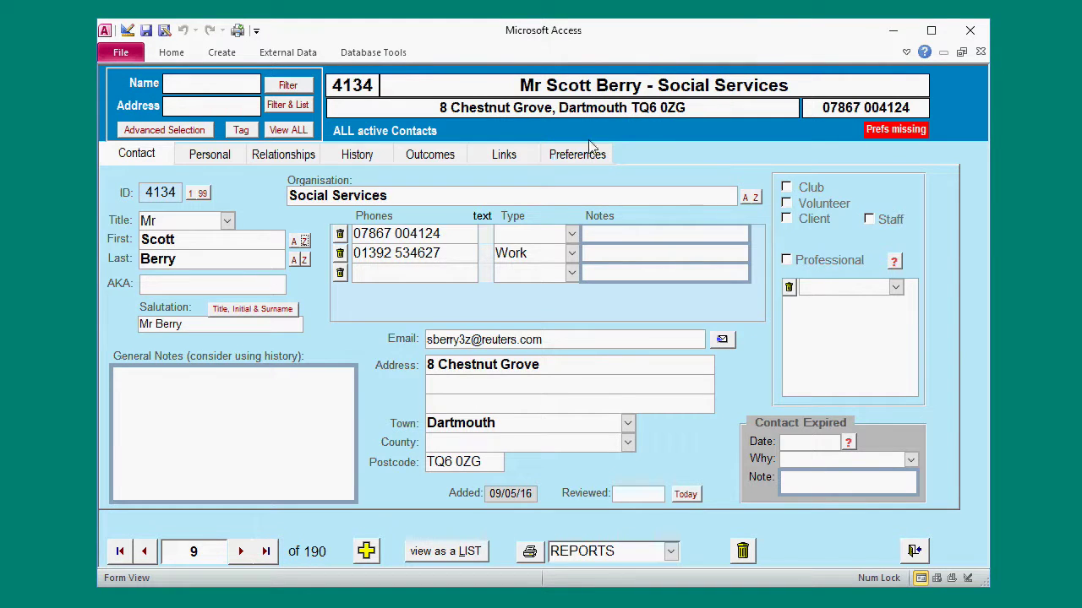
left_click(579, 154)
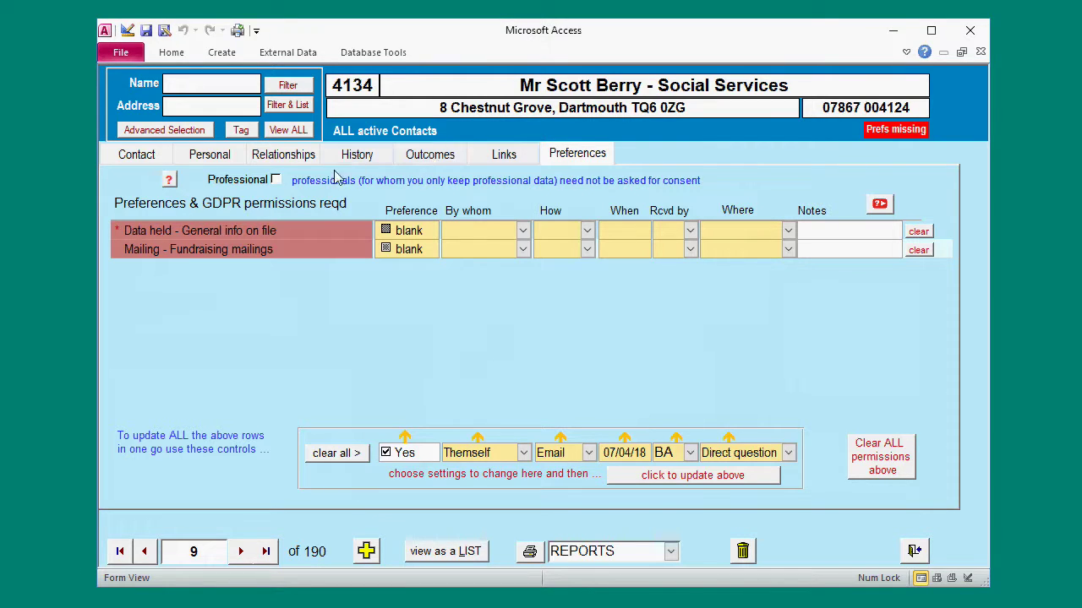
left_click(277, 183)
left_click(279, 184)
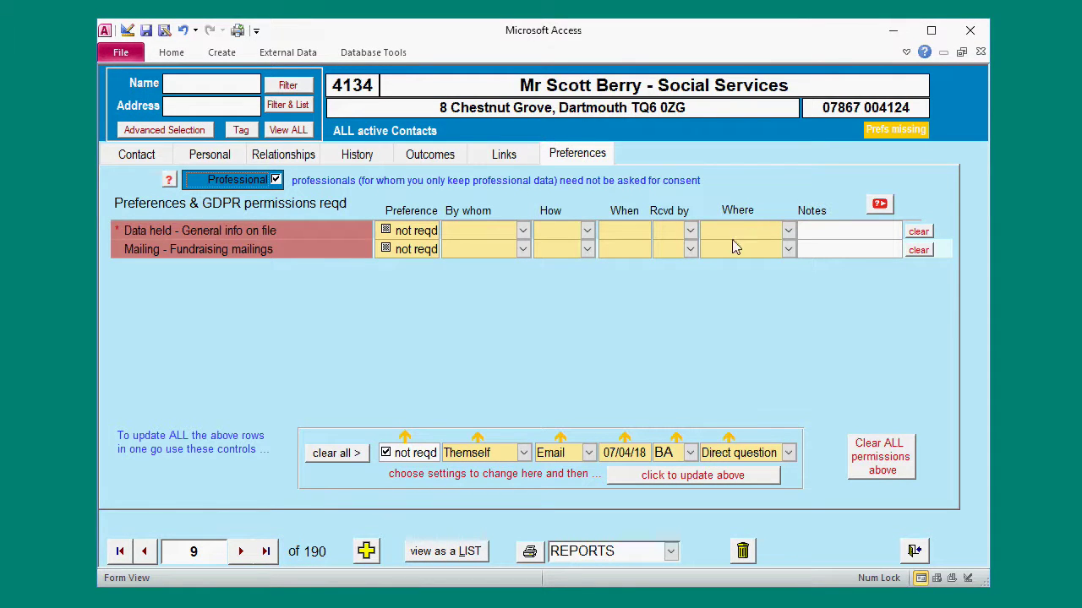
Close the contact record, reopen the contacts from the main menu, and select clients with missing GDPR preferences, viewing the first one's preferences.
left_click(915, 551)
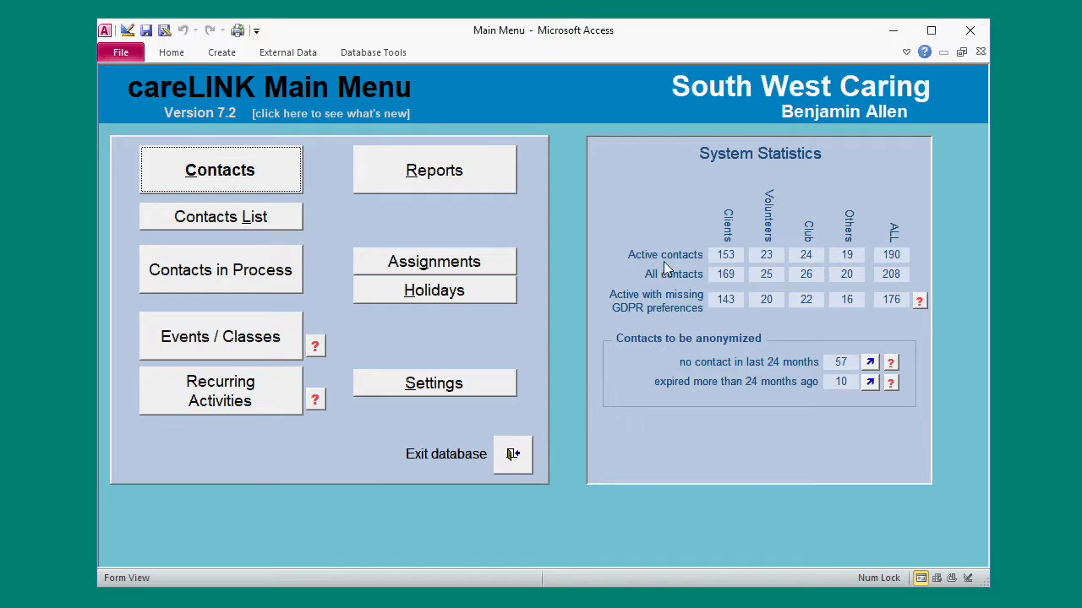
left_click(235, 176)
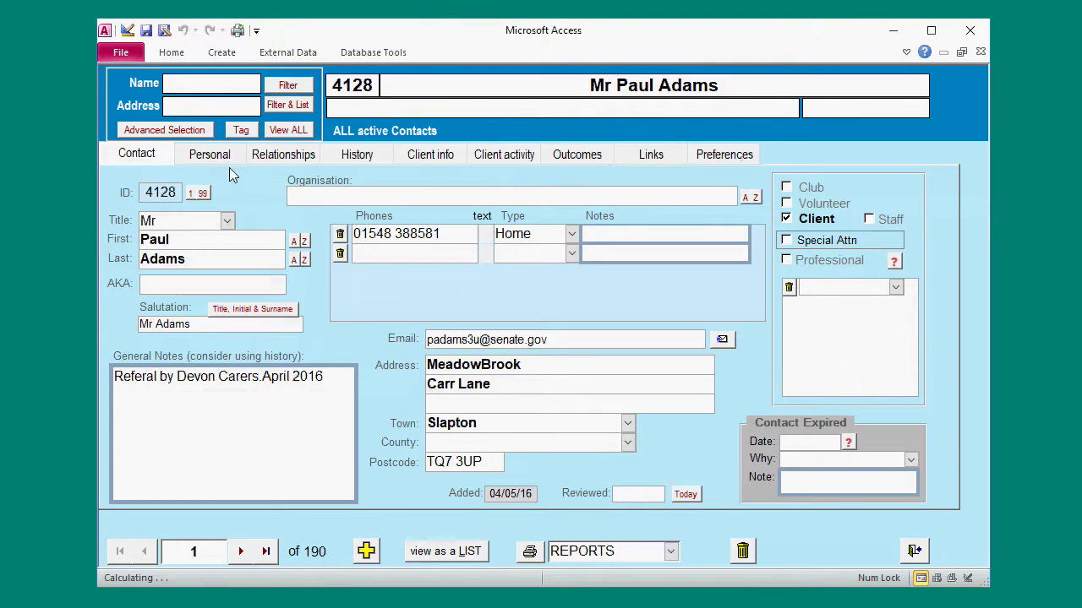
left_click(166, 131)
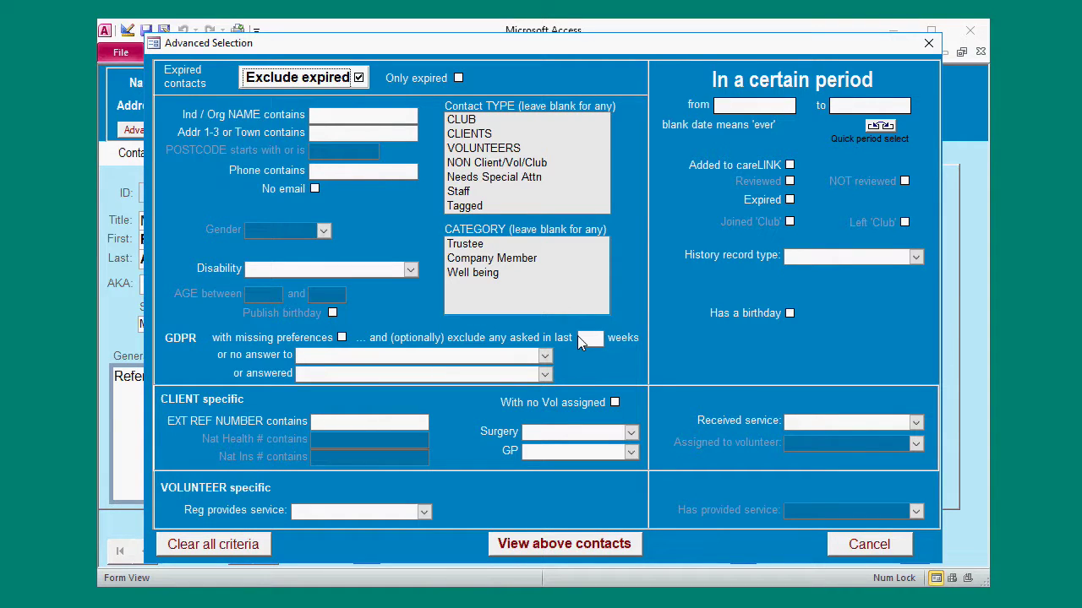
left_click(478, 135)
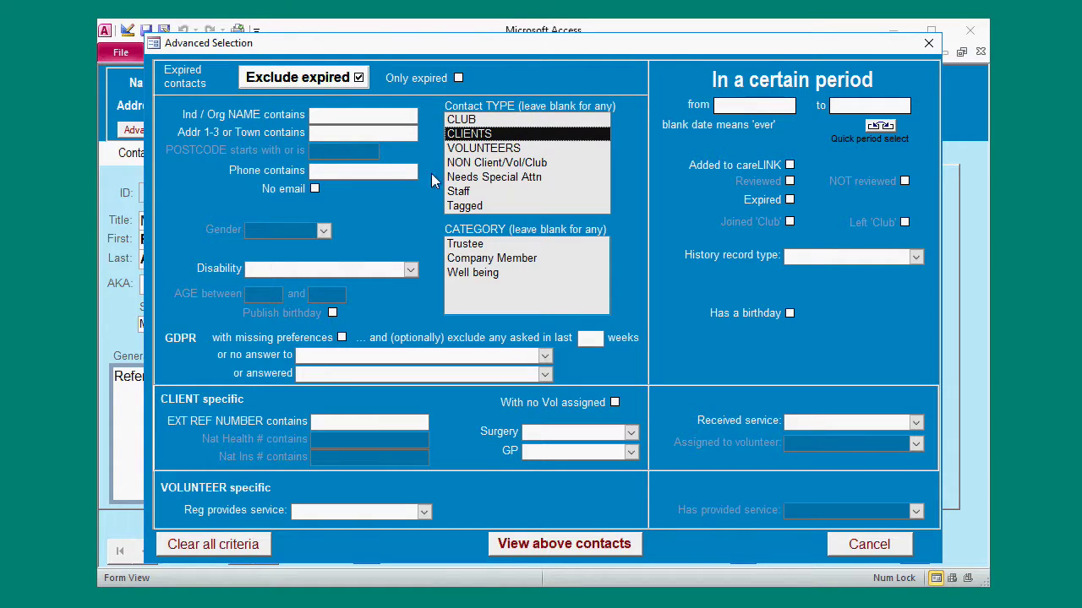
left_click(341, 338)
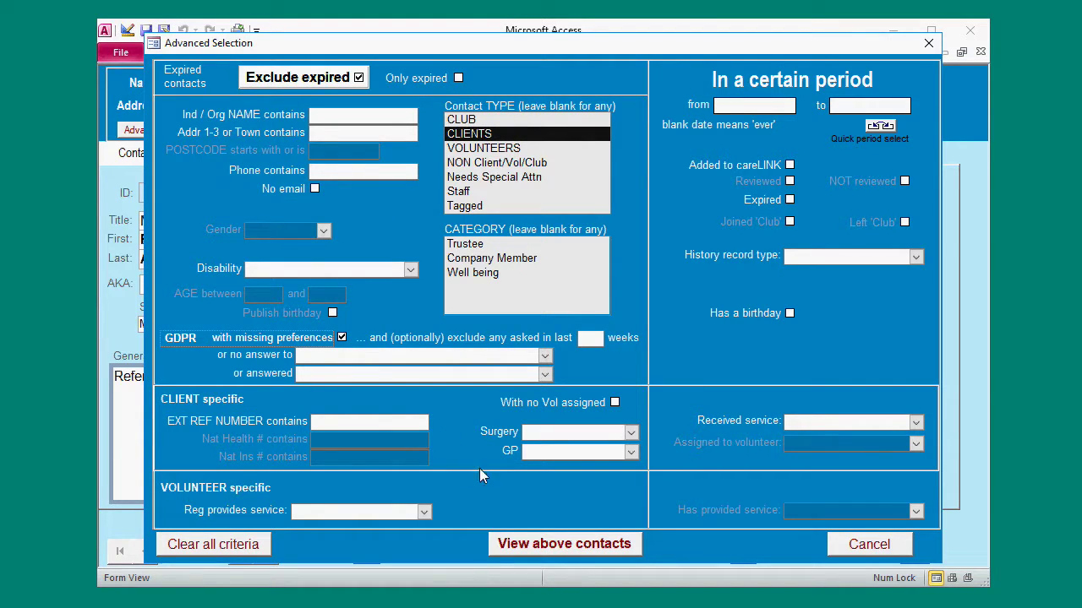
left_click(564, 544)
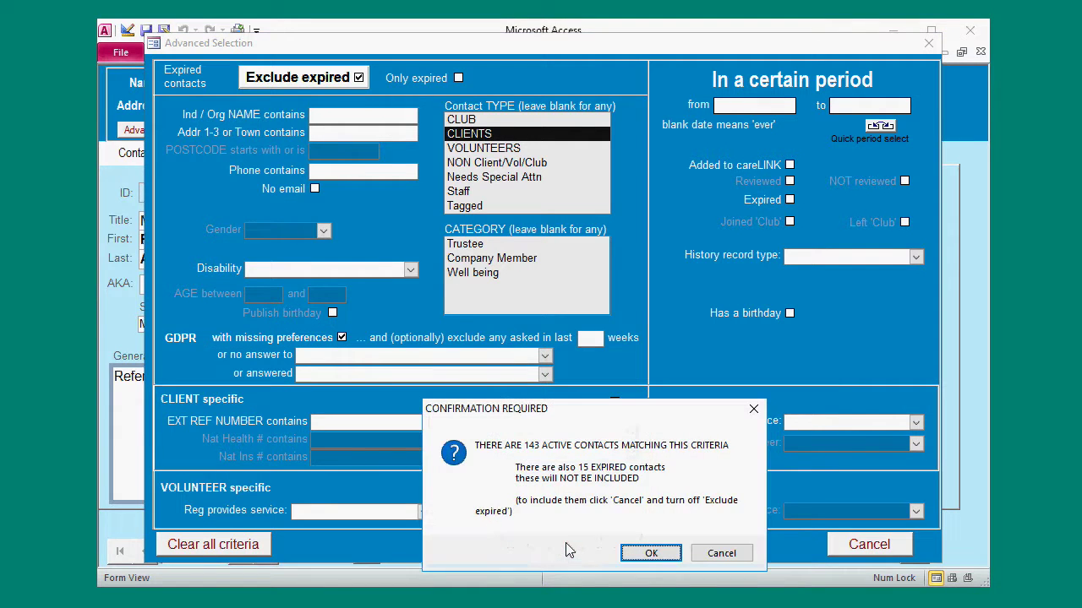
left_click(644, 555)
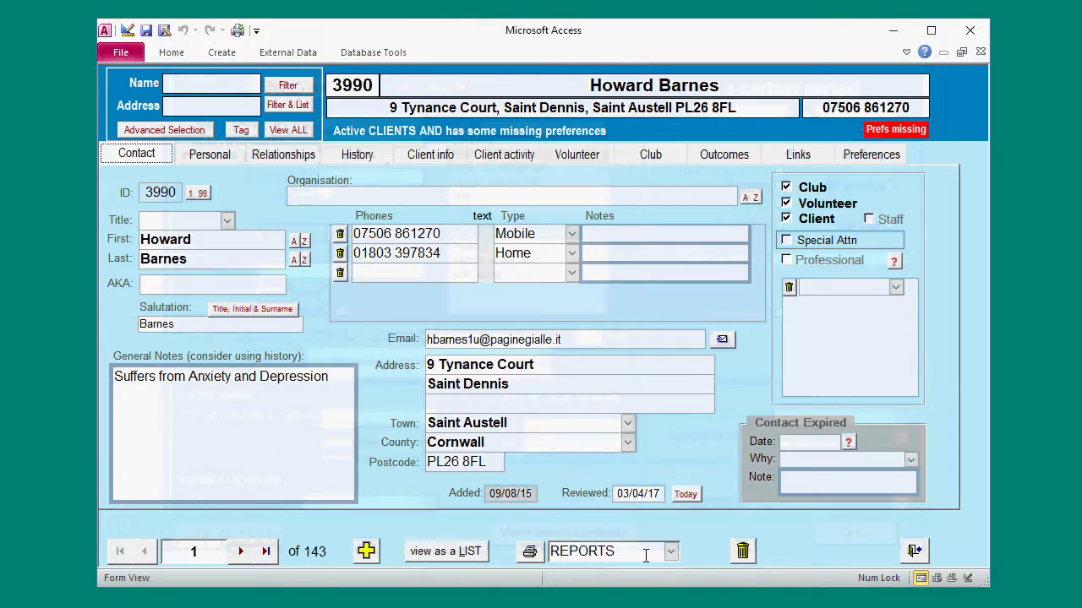
left_click(860, 156)
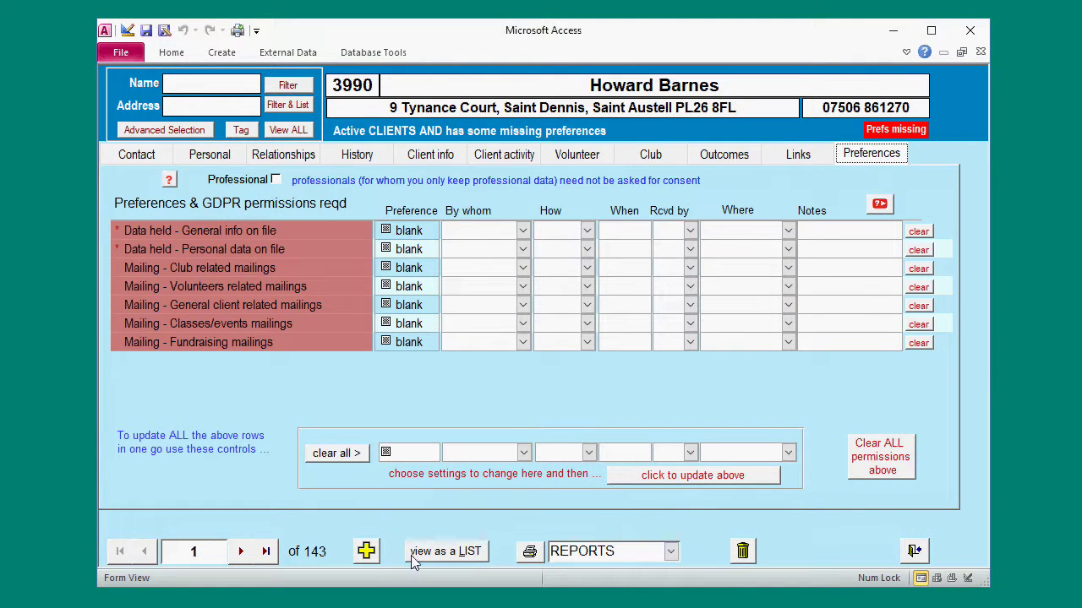
Examine the permission choices for a postal-only mailing to the selected clients, and leave the mailing wizard and reports without creating the mailing.
left_click(531, 551)
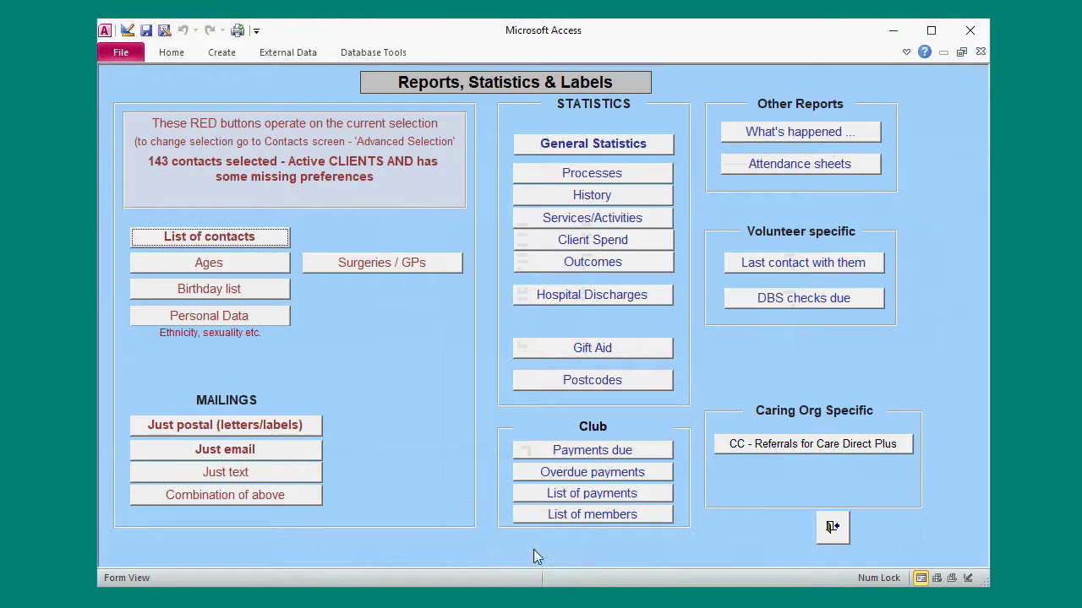
left_click(253, 427)
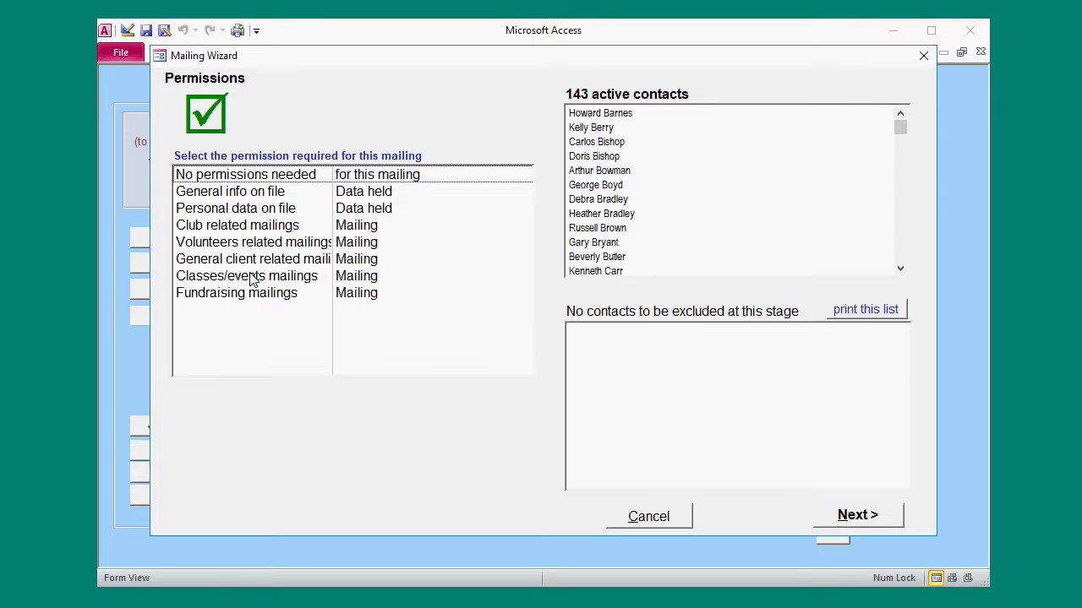
left_click(657, 518)
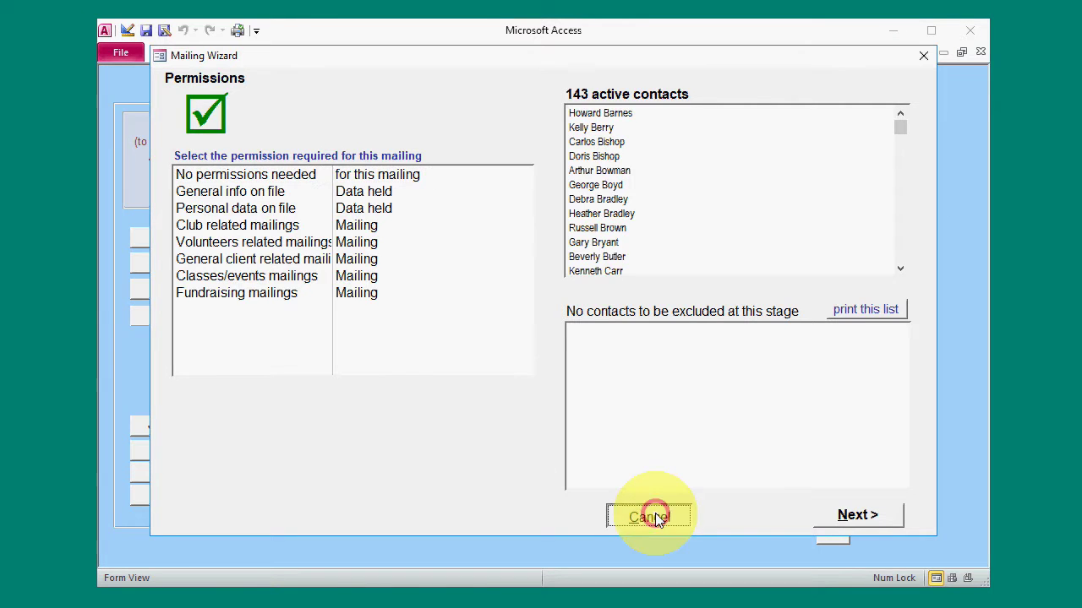
left_click(833, 527)
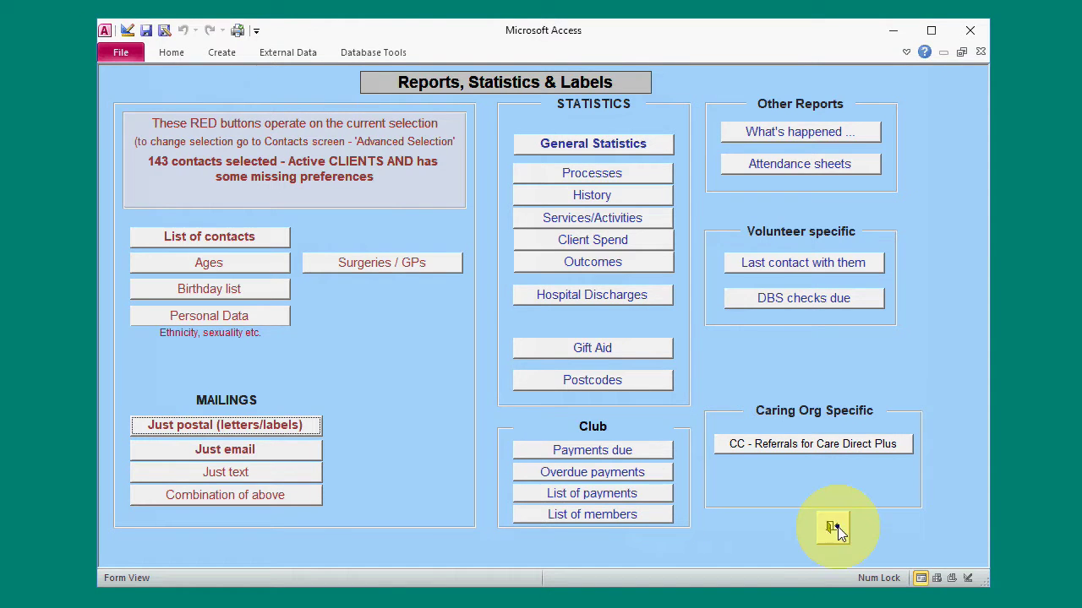